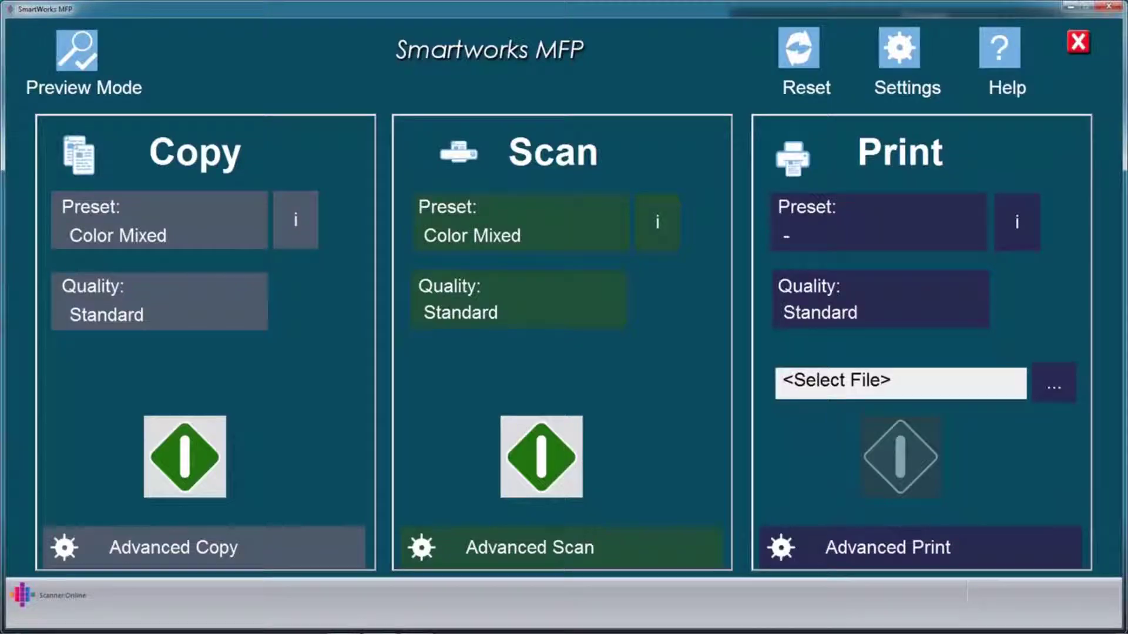
Step: Open the Quality dropdown in the Scan panel
click(521, 315)
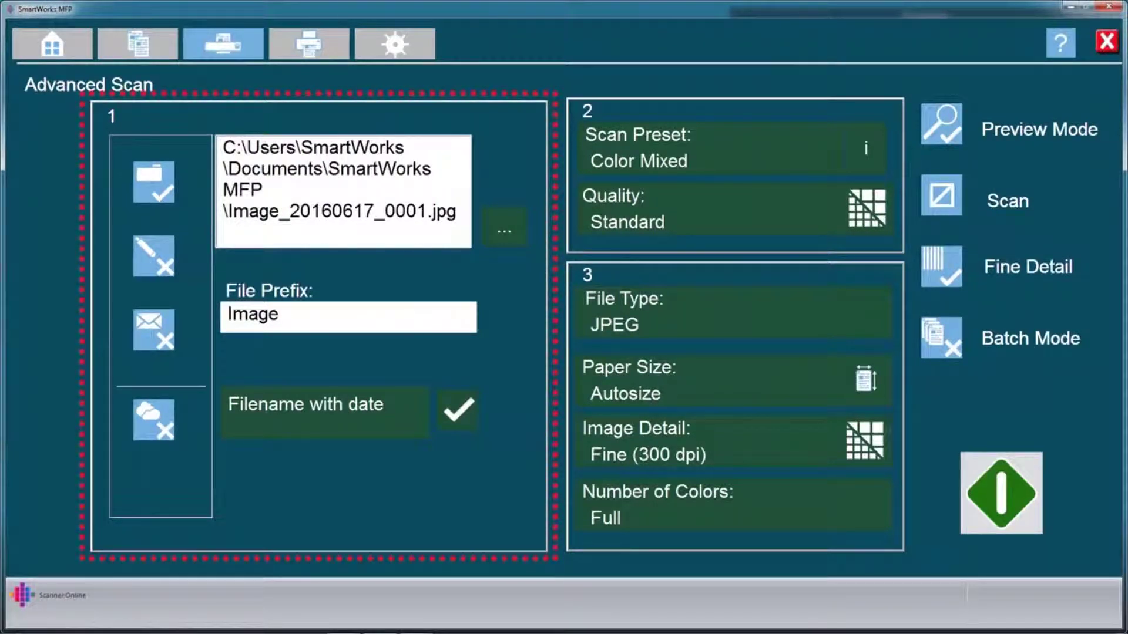
Step: Set the scan save folder to My Documents > SmartWorks MFP
click(157, 183)
key(Down)
key(Down)
key(Down)
key(Right)
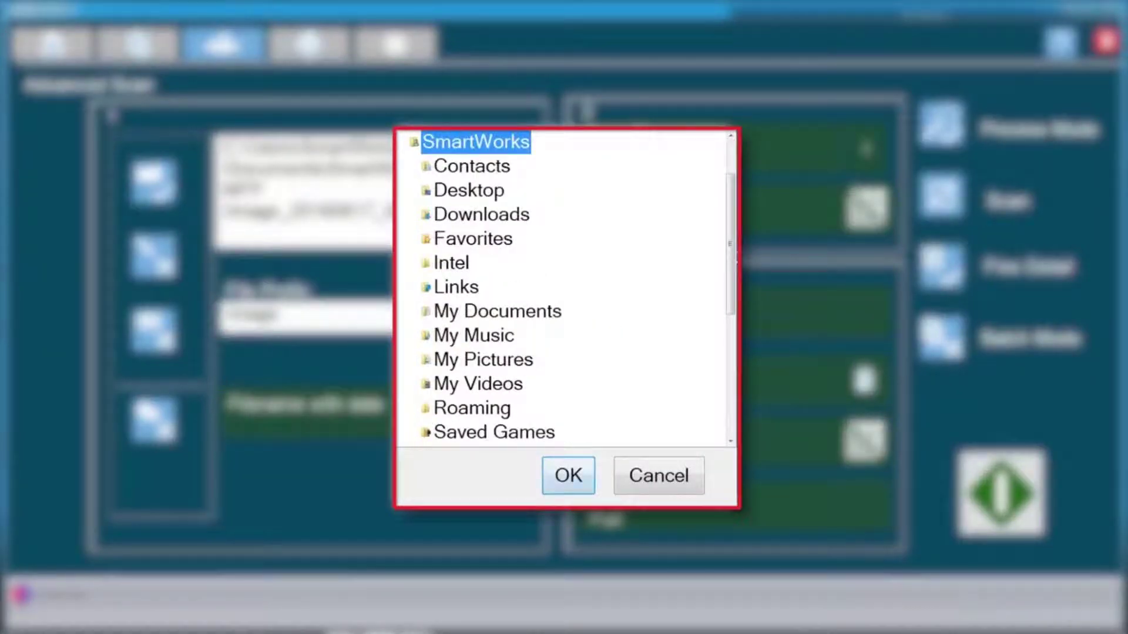
key(Down)
key(Down)
key(Down)
key(Right)
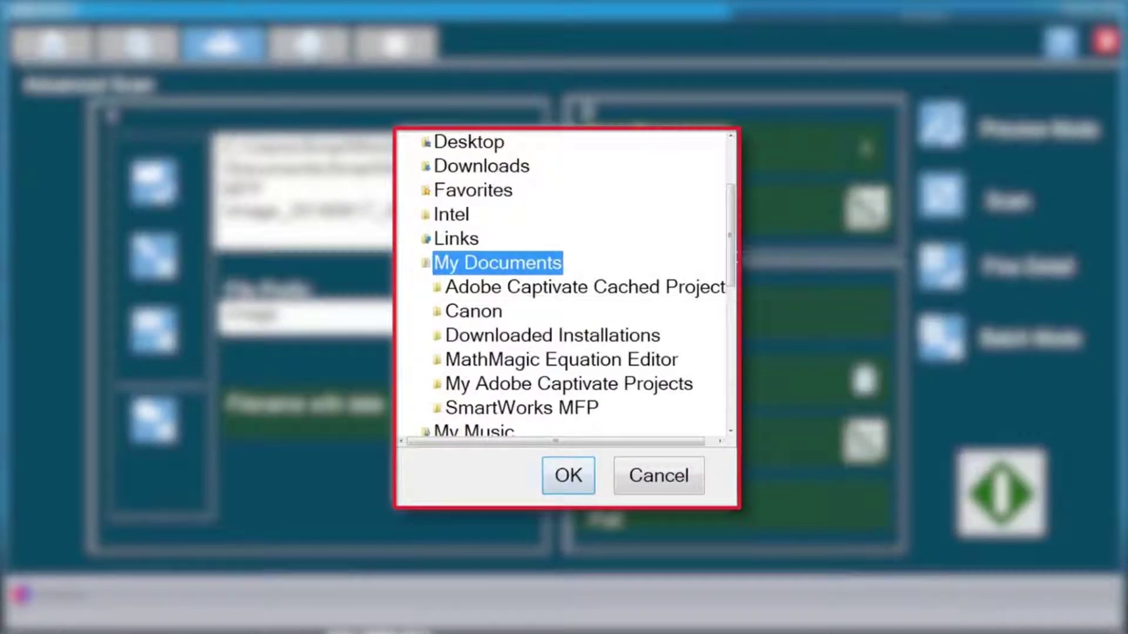
key(Down)
key(Down)
key(Down)
key(Tab)
key(Return)
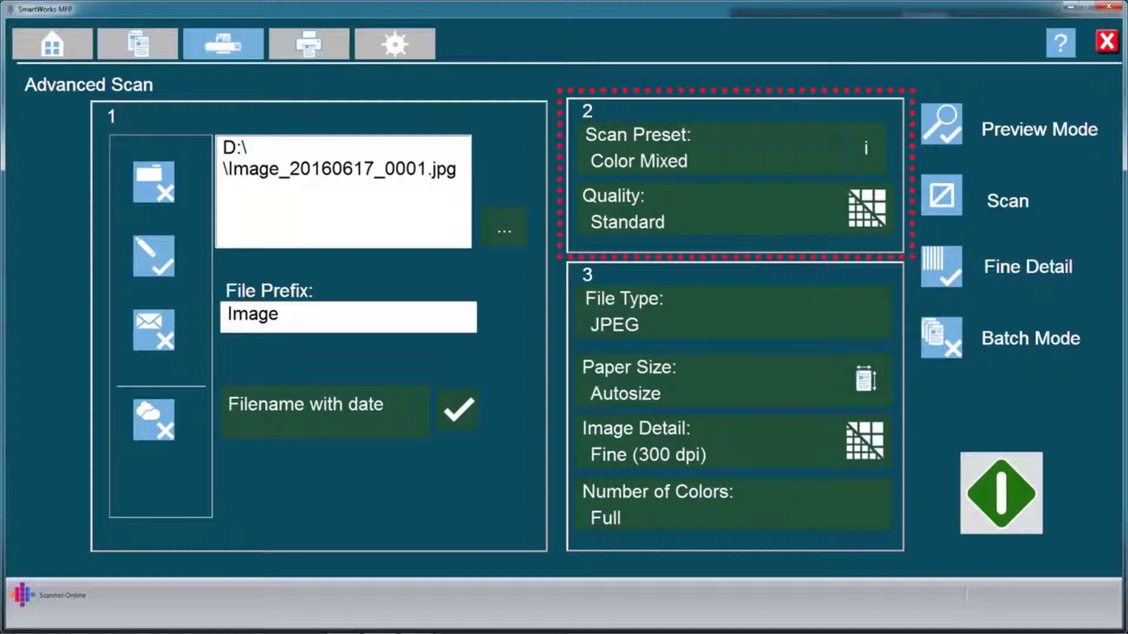
Step: Create a scan preset via <Save New Preset>, replacing the default 'User' name with SmartWorks
click(689, 150)
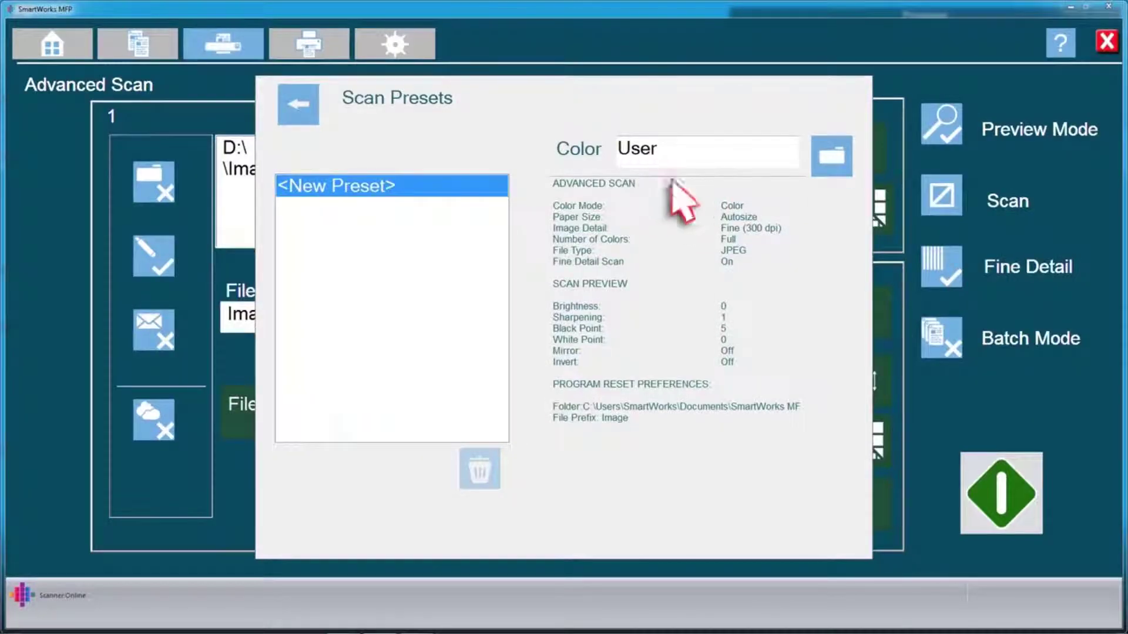
key(ctrl+a)
text(Sm)
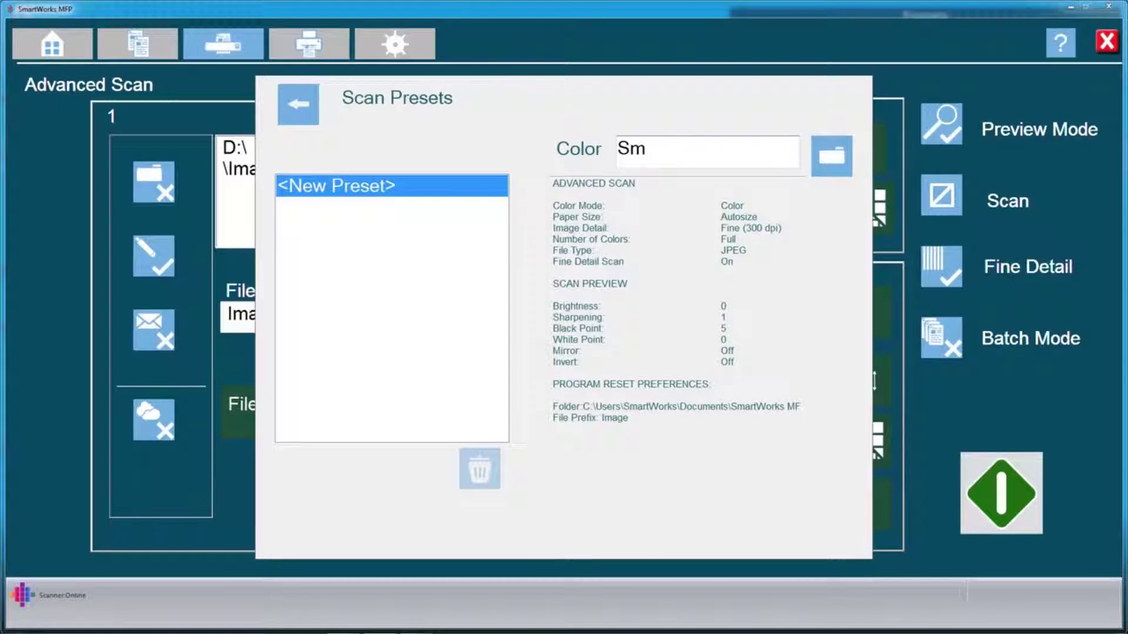
text(artWorks)
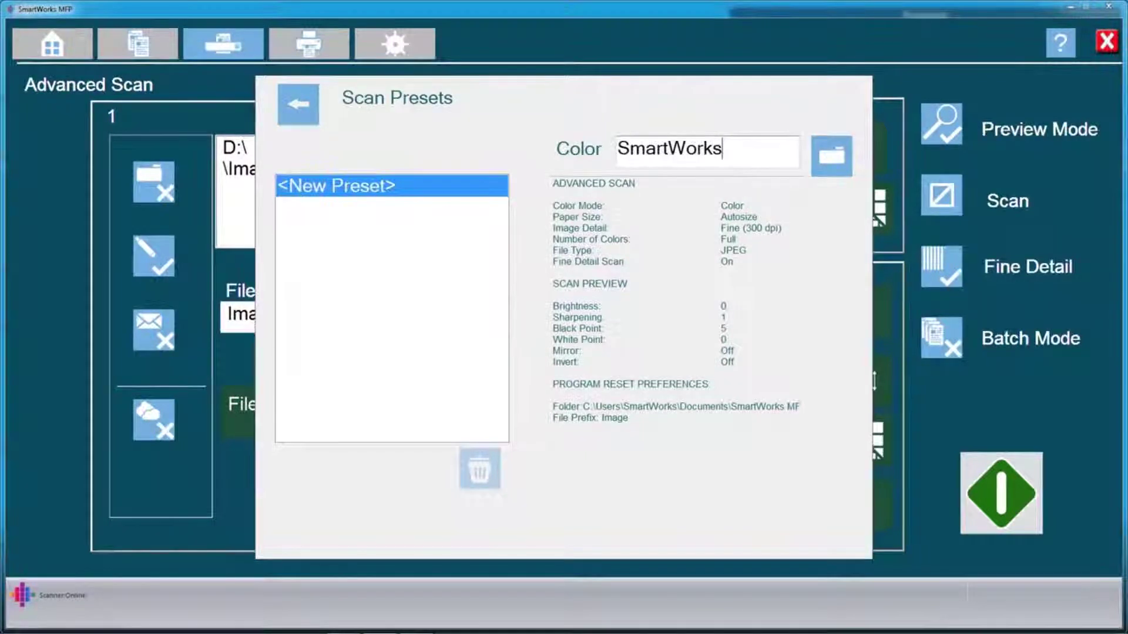
click(298, 104)
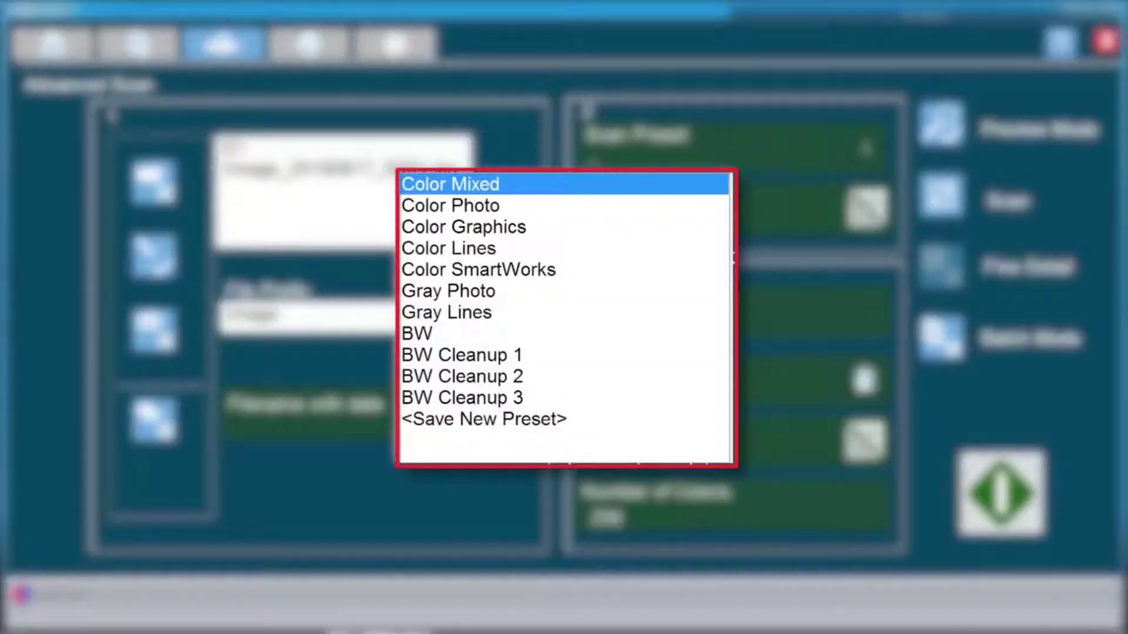
Step: Leave Color Mixed selected and close the Scan Preset list
click(549, 334)
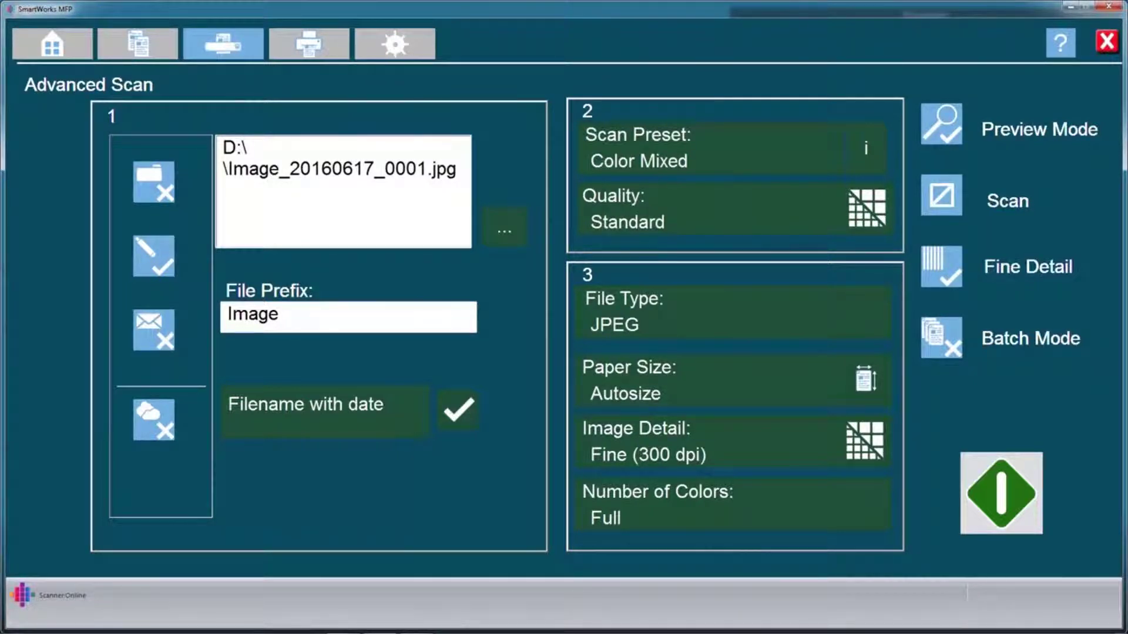
Step: Toggle Preview Mode off and then back on
click(942, 123)
click(947, 209)
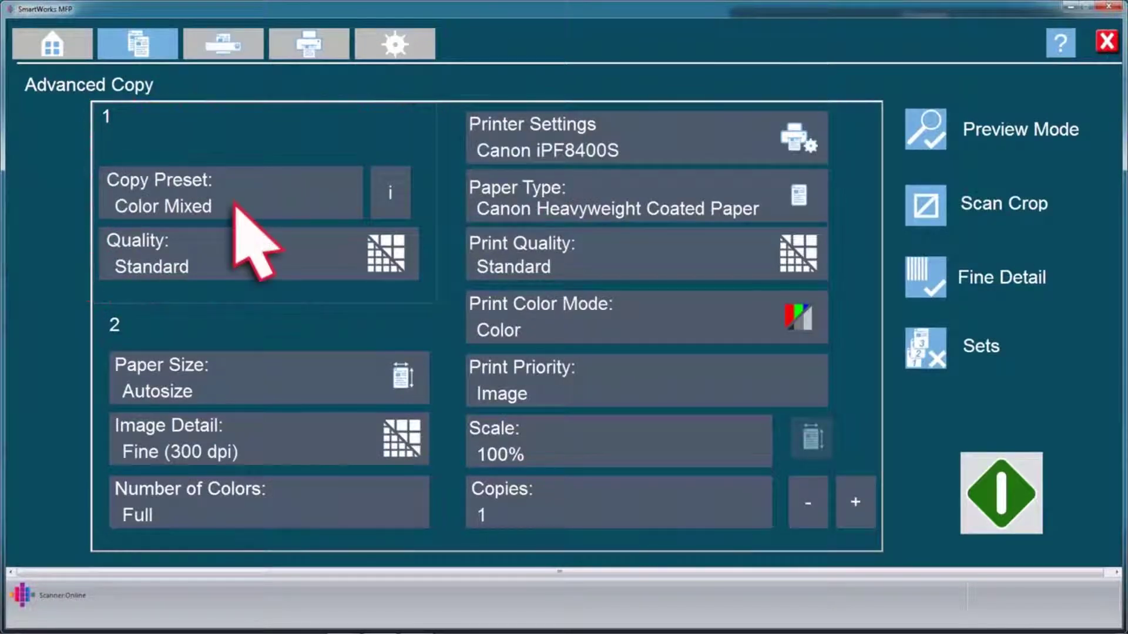
Step: Bring up the Copy Preset list and the copy Quality choices
click(228, 208)
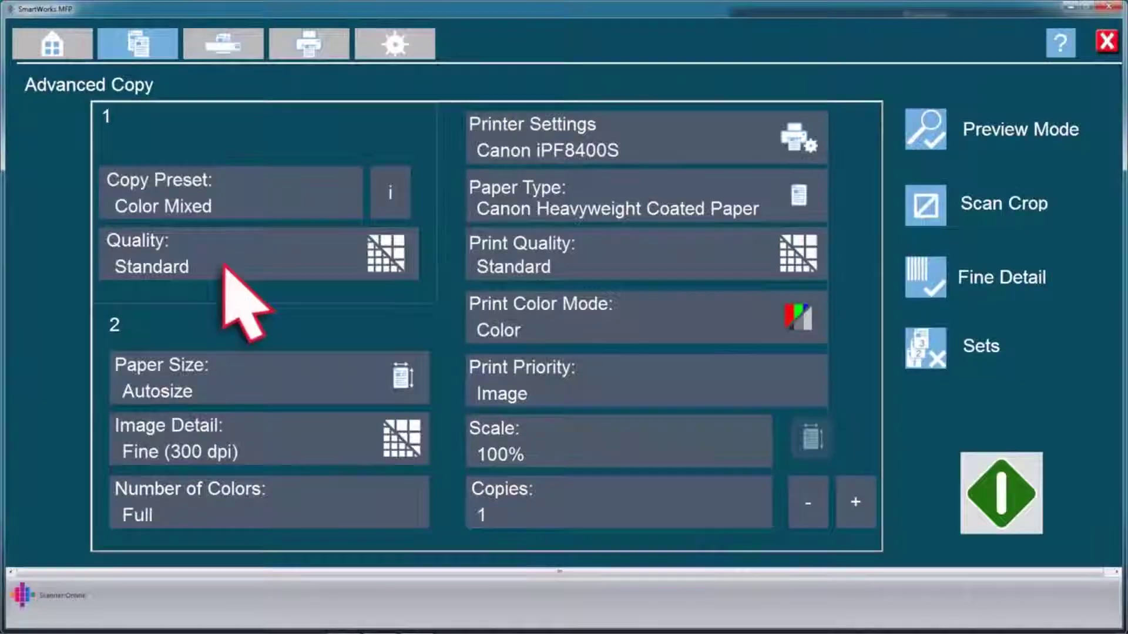
click(239, 297)
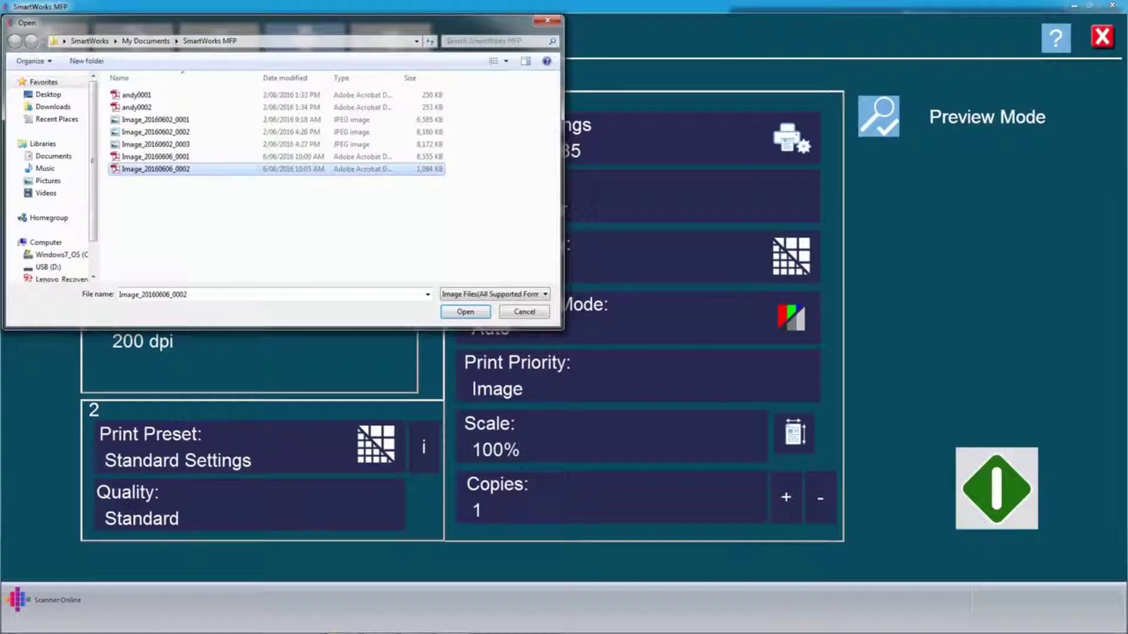
Step: Load the Image_20160606_0002 PDF and save the settings as print preset 'BW Smartworks'
key(Return)
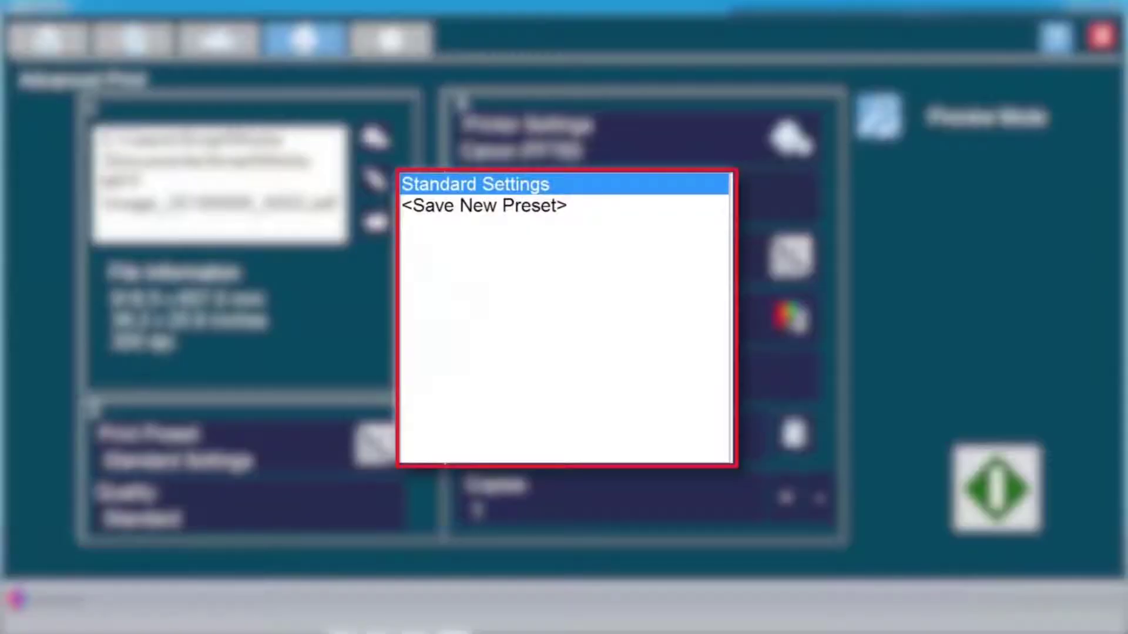
click(511, 208)
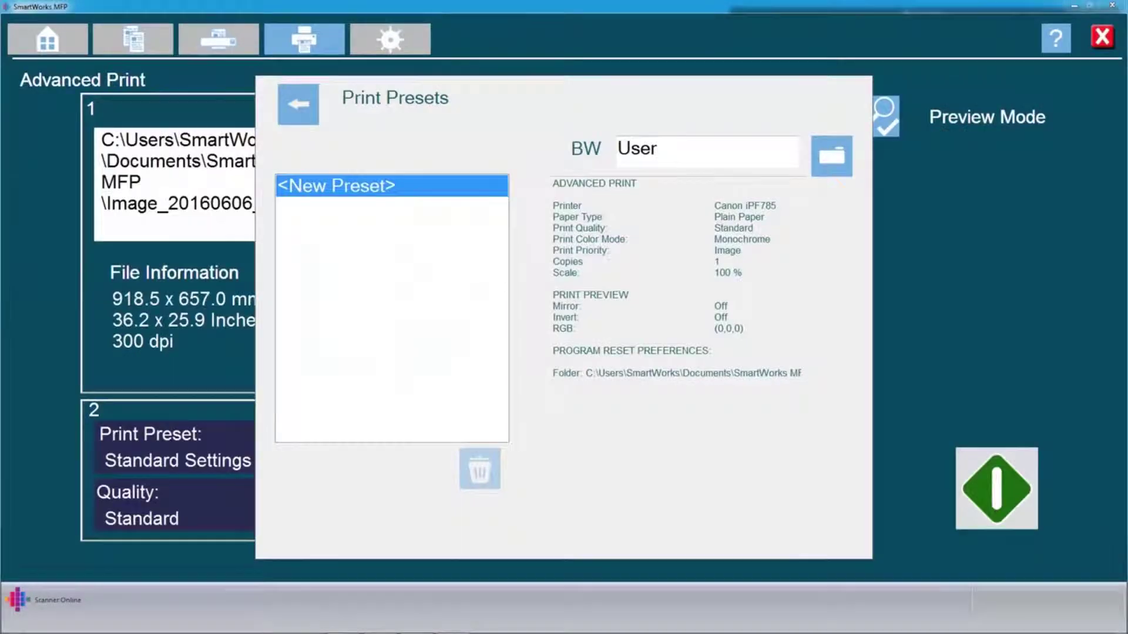
text(Smart)
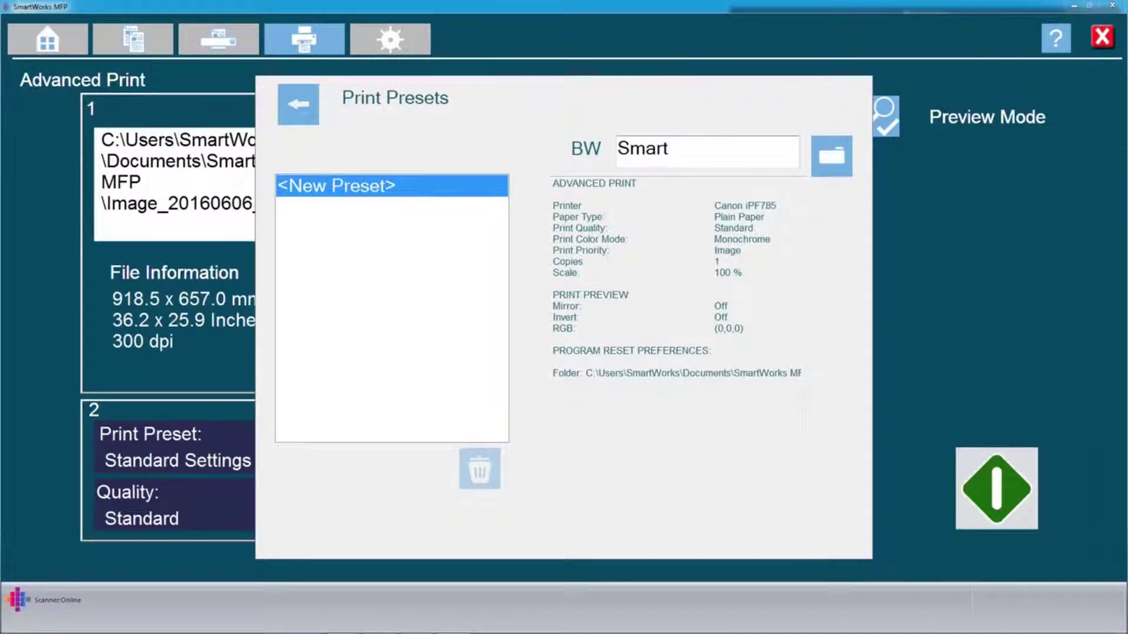
text(works)
key(Return)
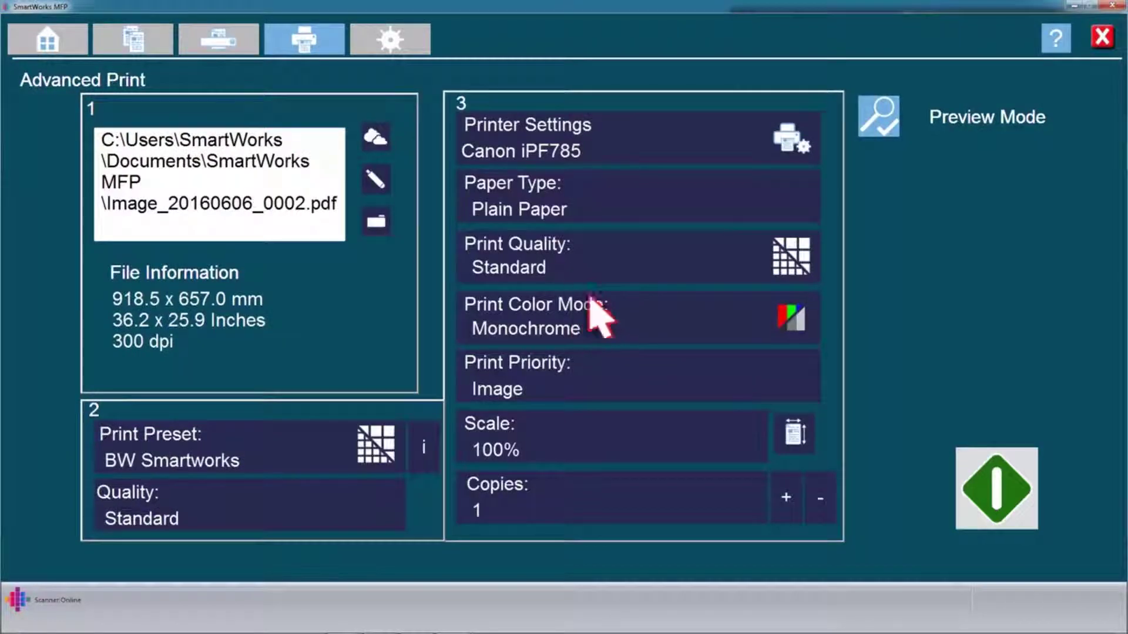
Step: Switch the print colour mode to Color in the Canon iPF785 printer properties
click(582, 265)
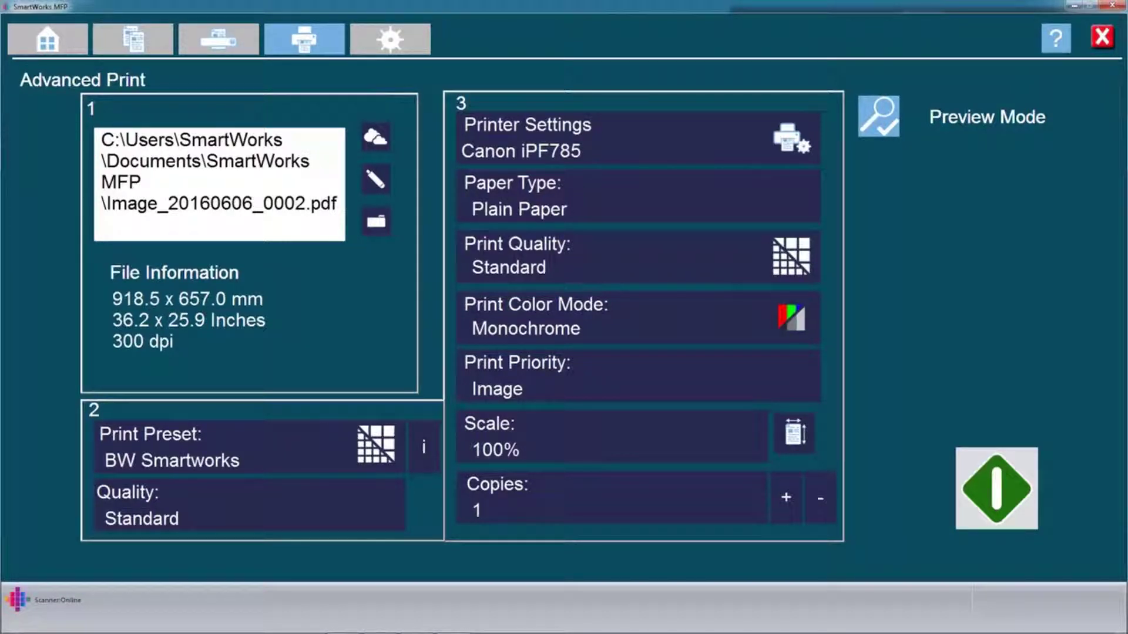
click(622, 155)
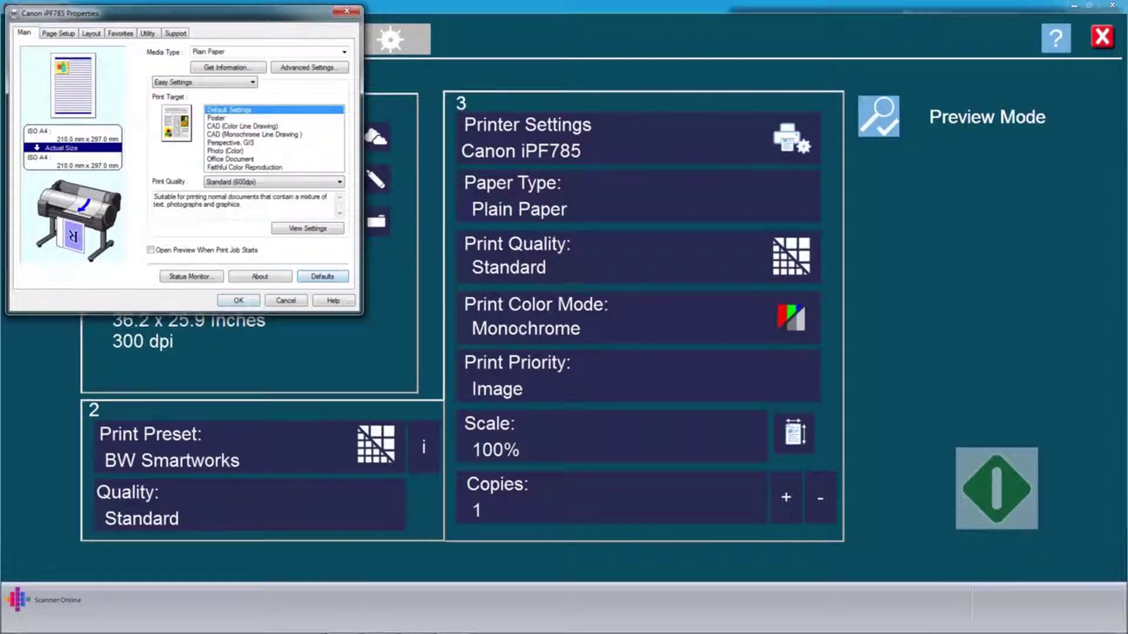
key(Return)
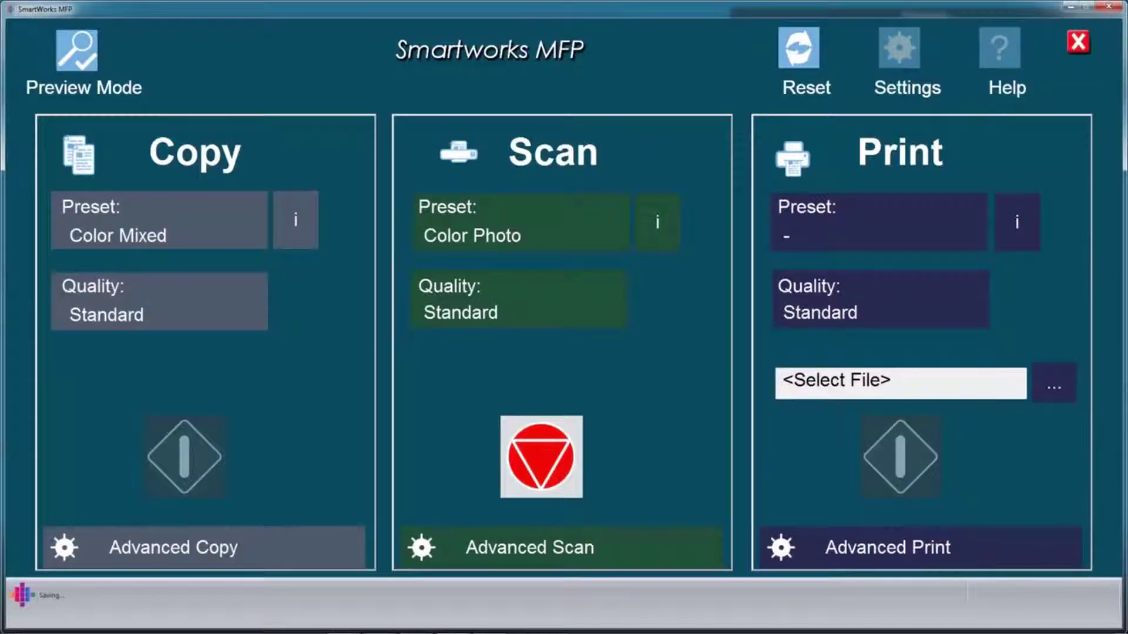
Step: Select the BW scan preset and set the preview threshold method to Adaptive
click(550, 269)
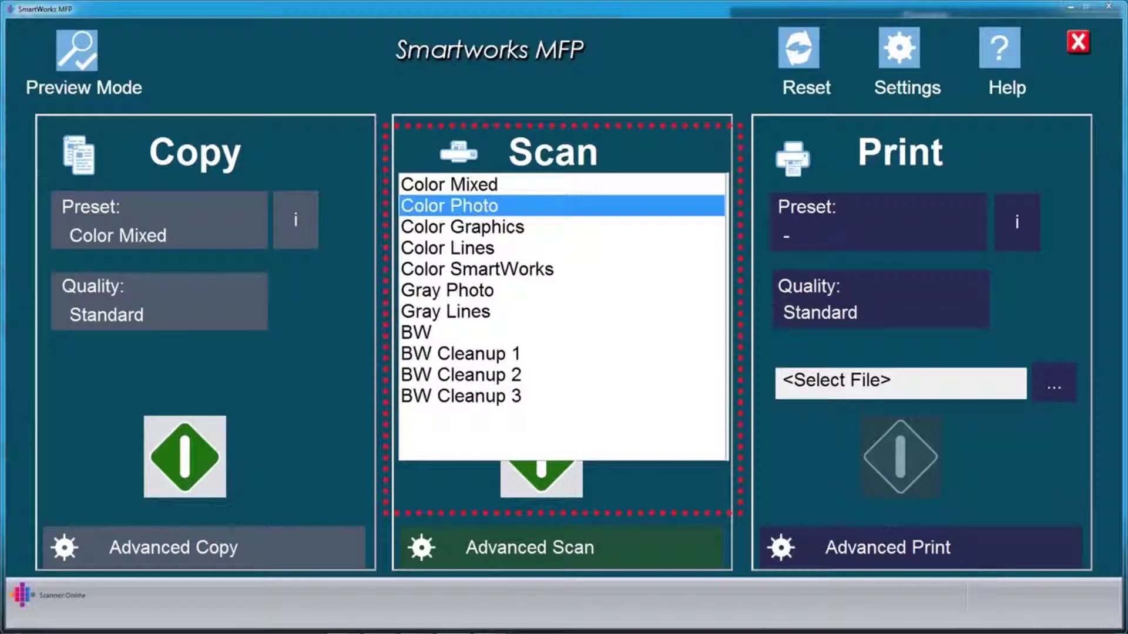
click(441, 333)
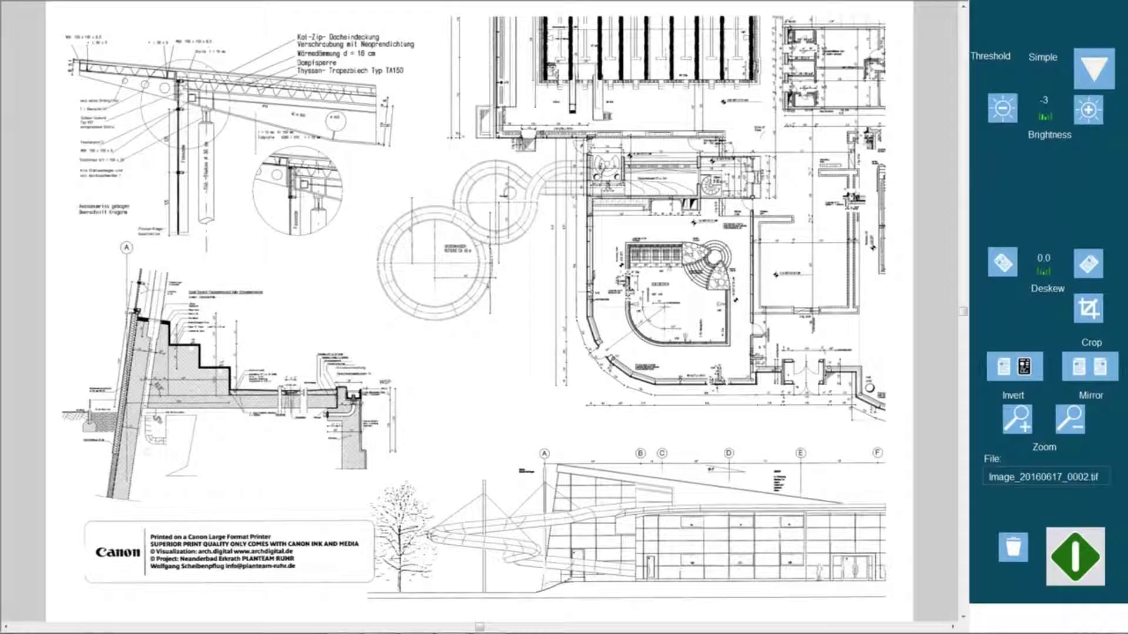
click(1093, 67)
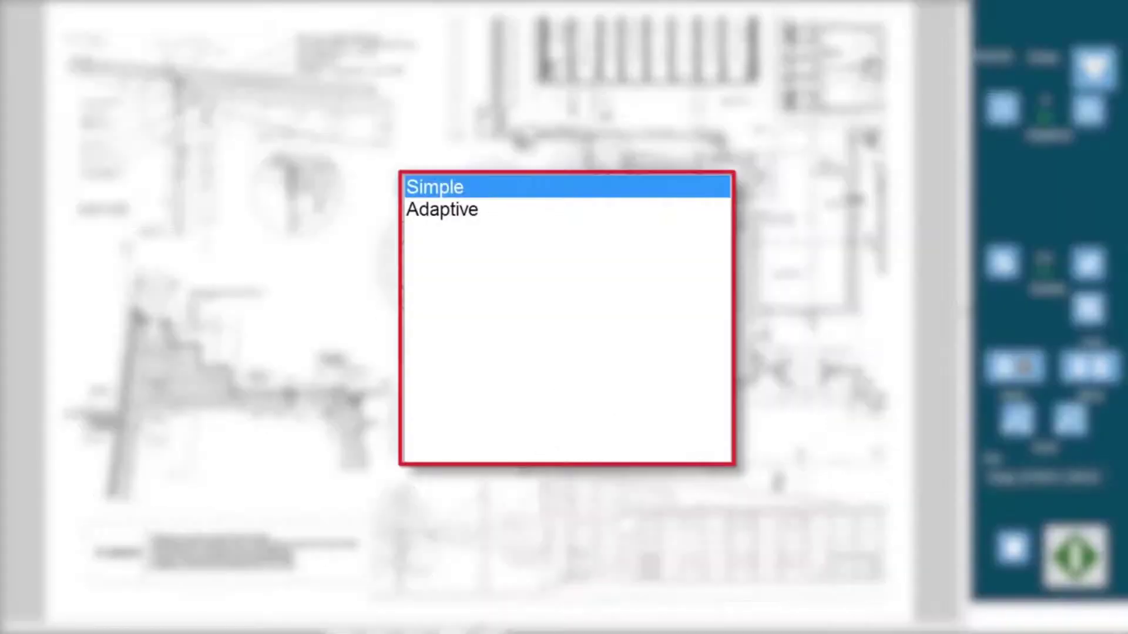
click(483, 212)
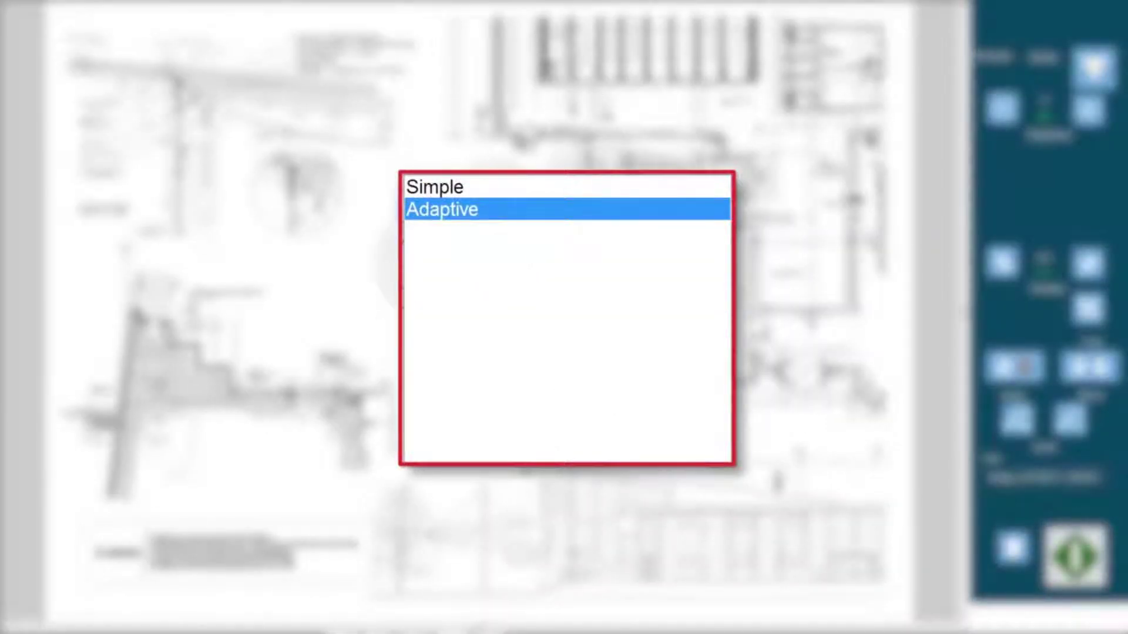